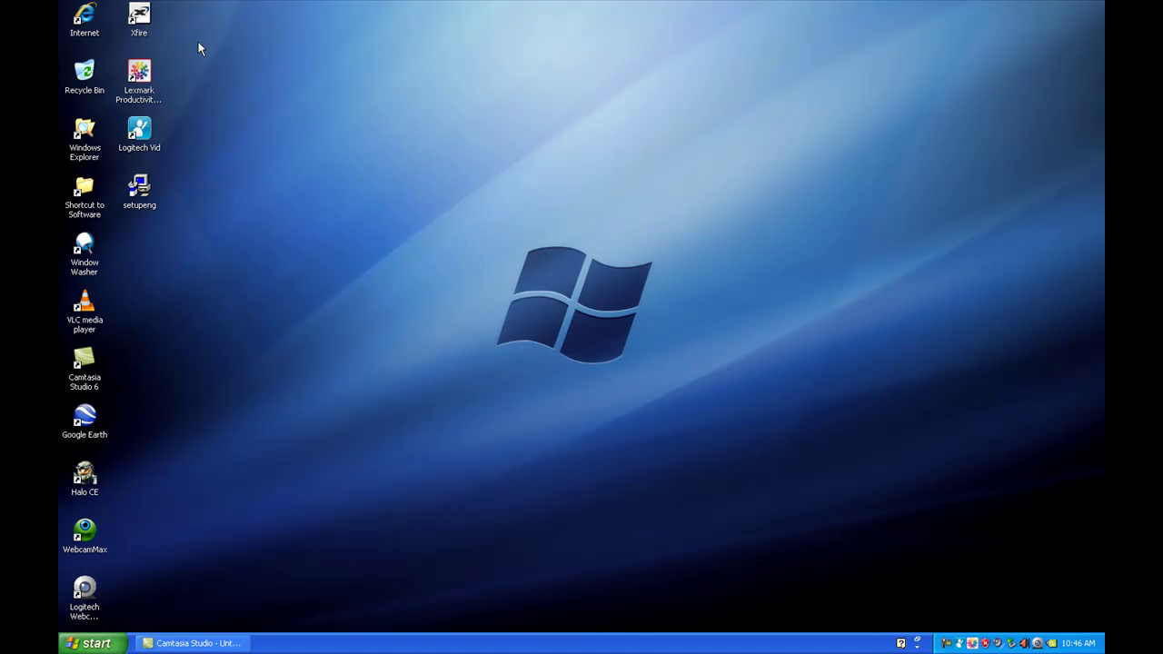
Launch the browser and search Yahoo for 'download avast'.
{"action": "double_click", "coordinate": [95, 33]}
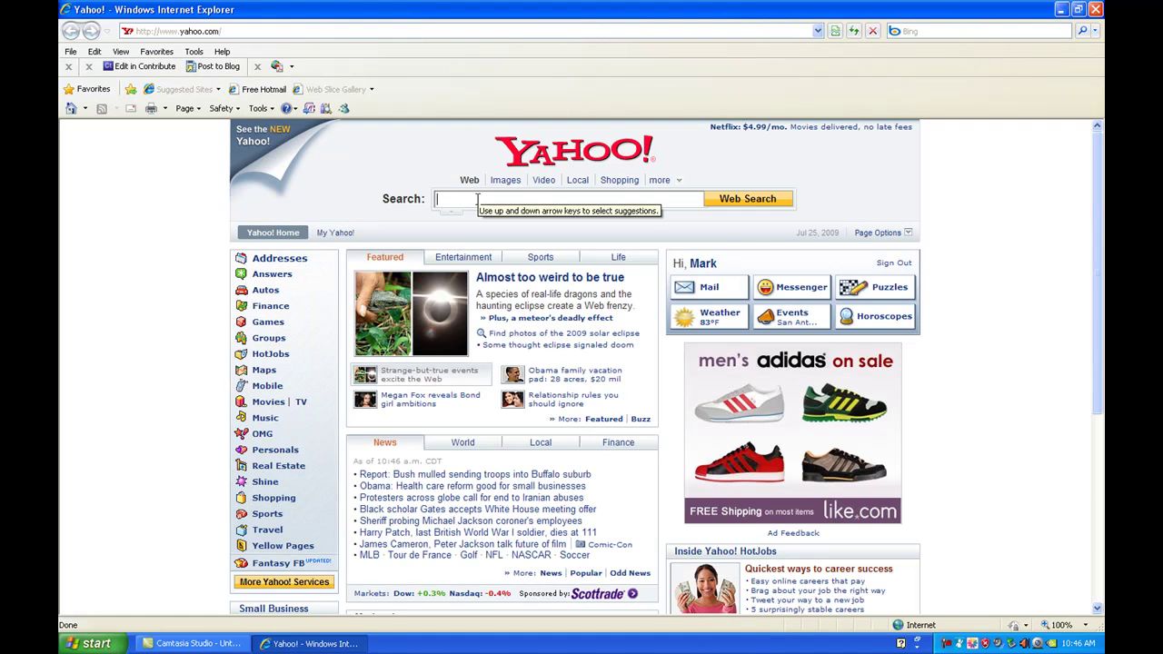
{"action": "type", "text": "download avast"}
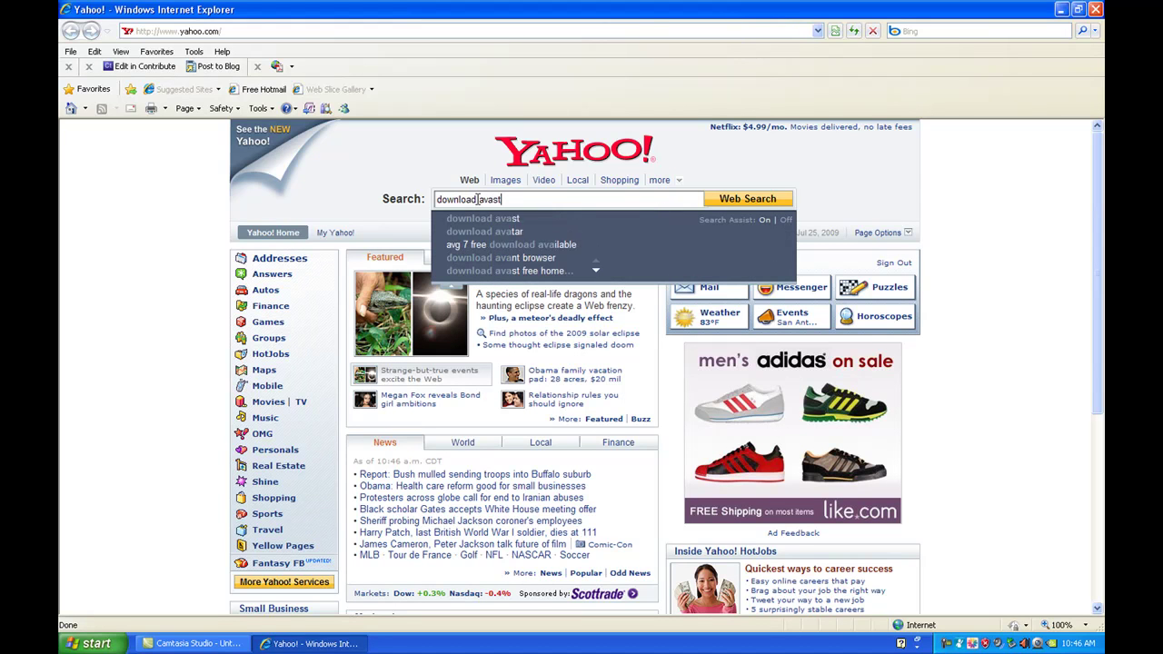
{"action": "key", "text": "Return"}
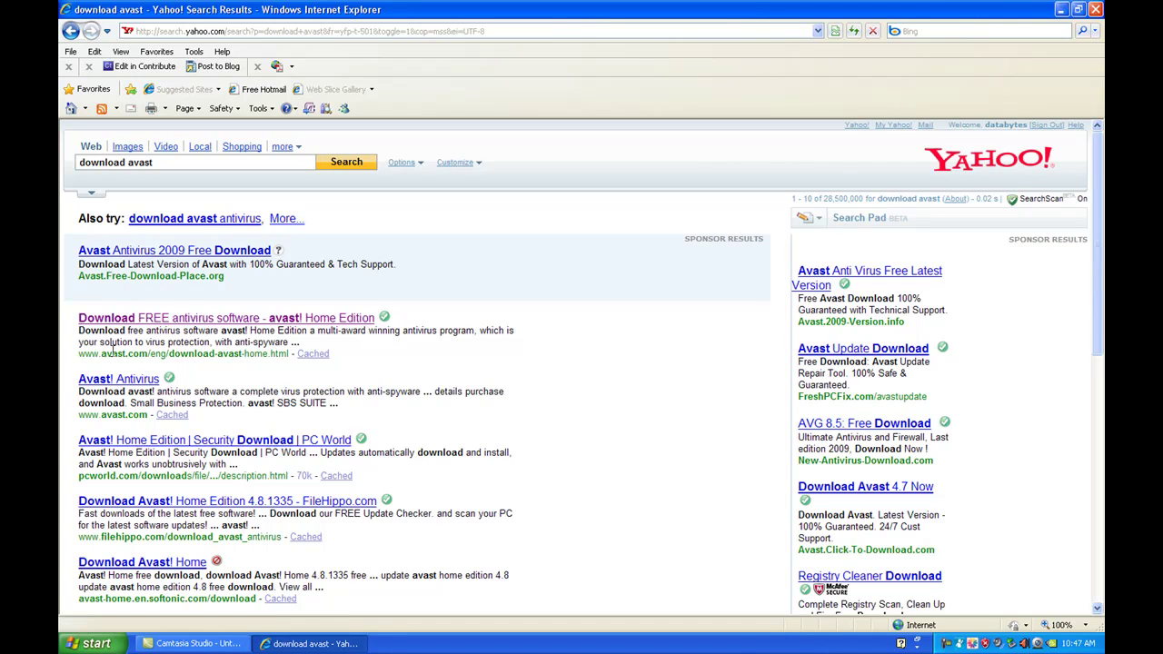
{"action": "left_click_drag", "start_coordinate": [83, 356], "coordinate": [108, 355]}
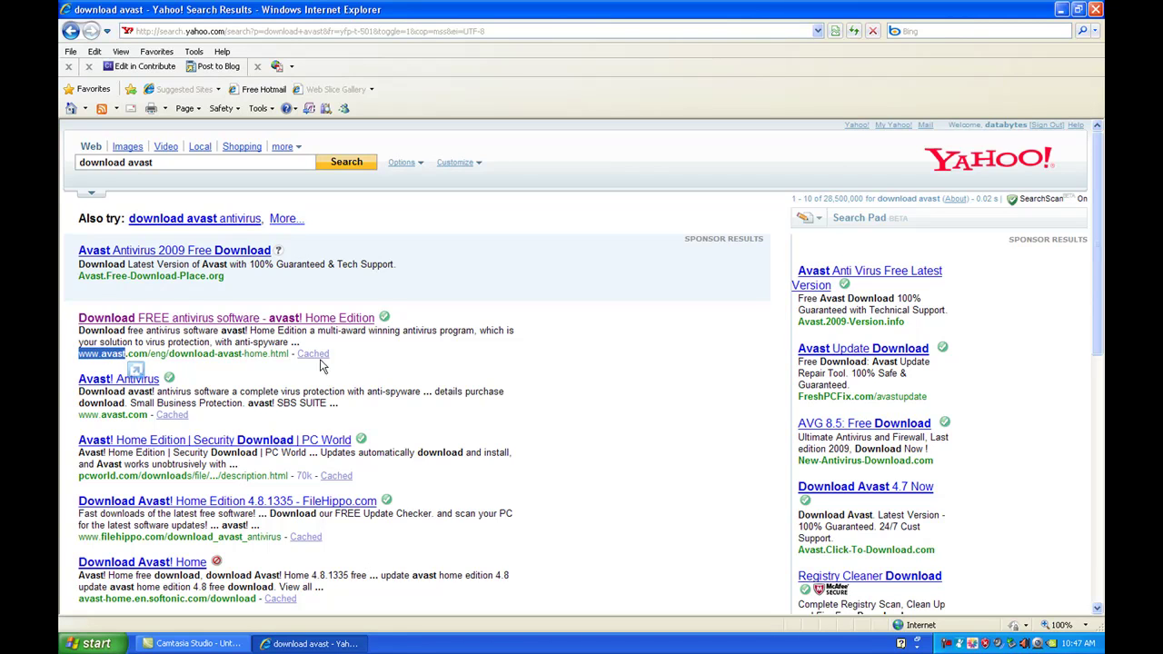
{"action": "triple_click", "coordinate": [234, 357]}
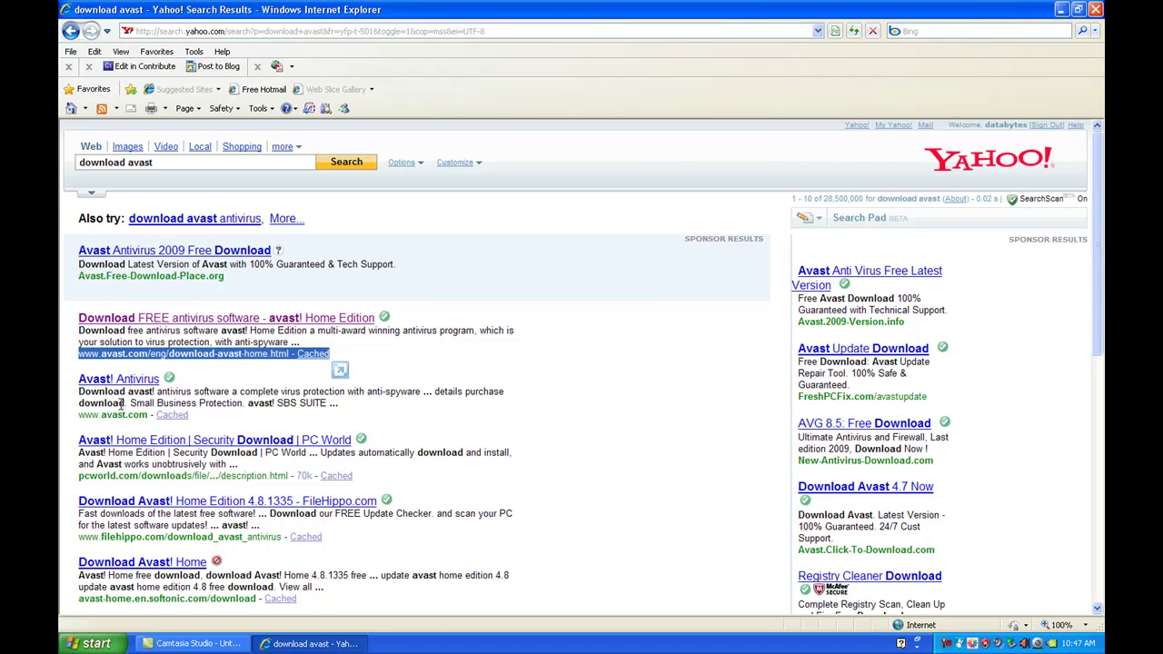
{"action": "left_click", "coordinate": [164, 323]}
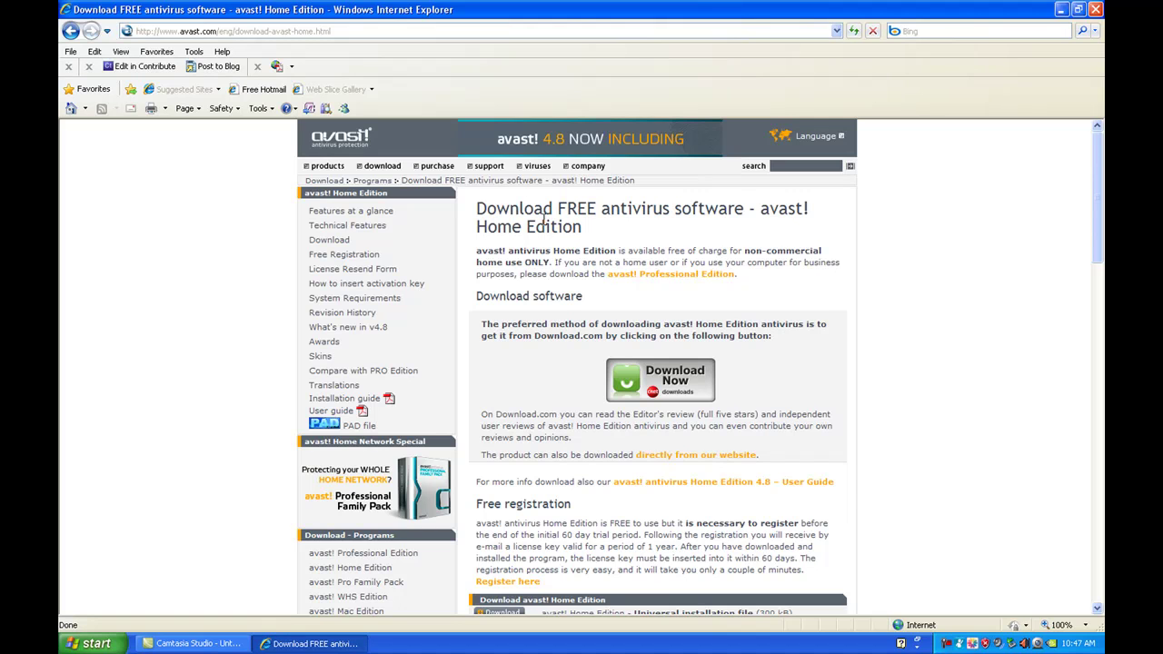
Start downloading the English avast! Home Edition installer (34.51 MB).
{"action": "scroll", "coordinate": [543, 225], "scroll_direction": "down", "scroll_amount": 3}
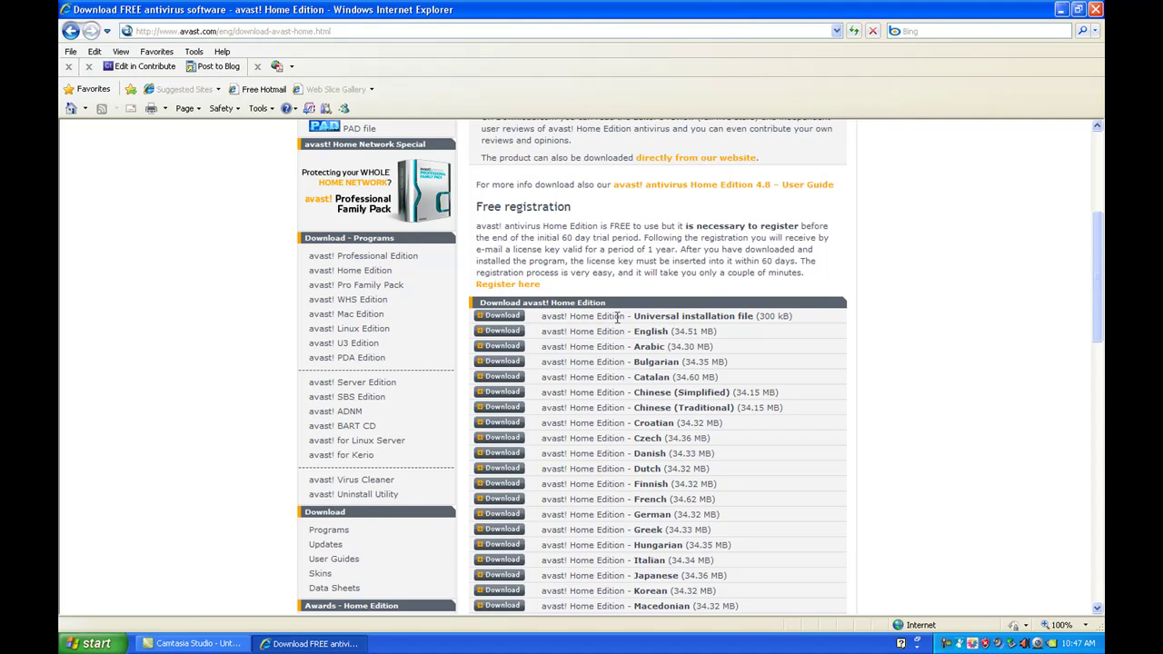
{"action": "triple_click", "coordinate": [570, 331]}
{"action": "left_click", "coordinate": [520, 332]}
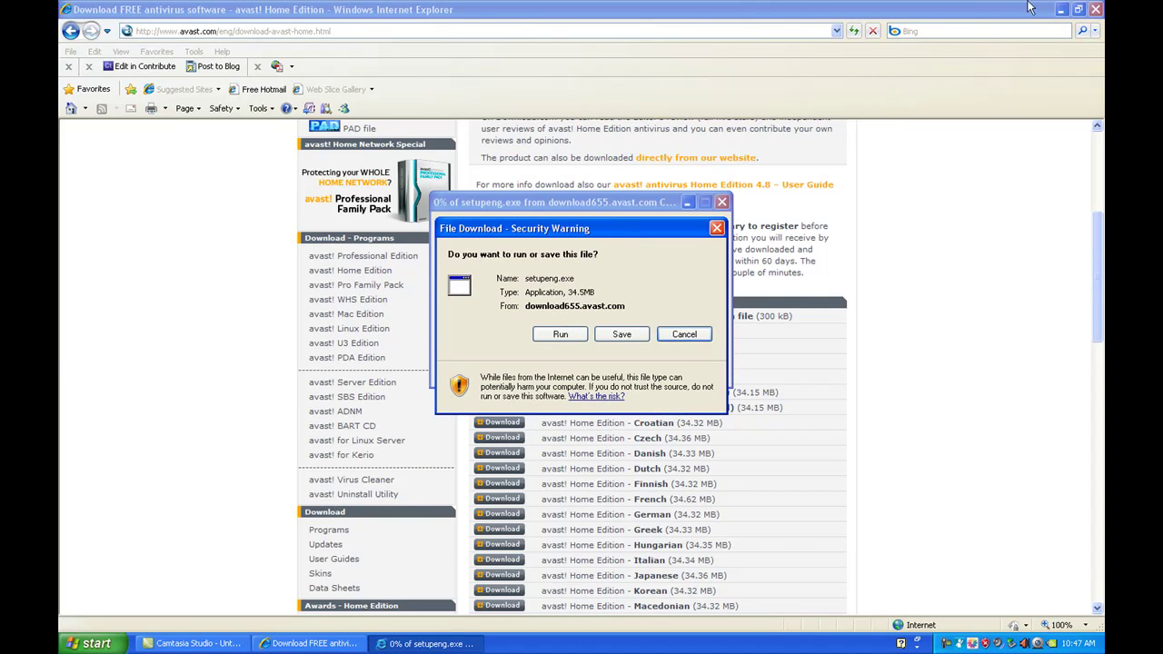
Save setupeng.exe to the Desktop, replacing the old copy, and run it once downloaded.
{"action": "left_click", "coordinate": [1095, 9]}
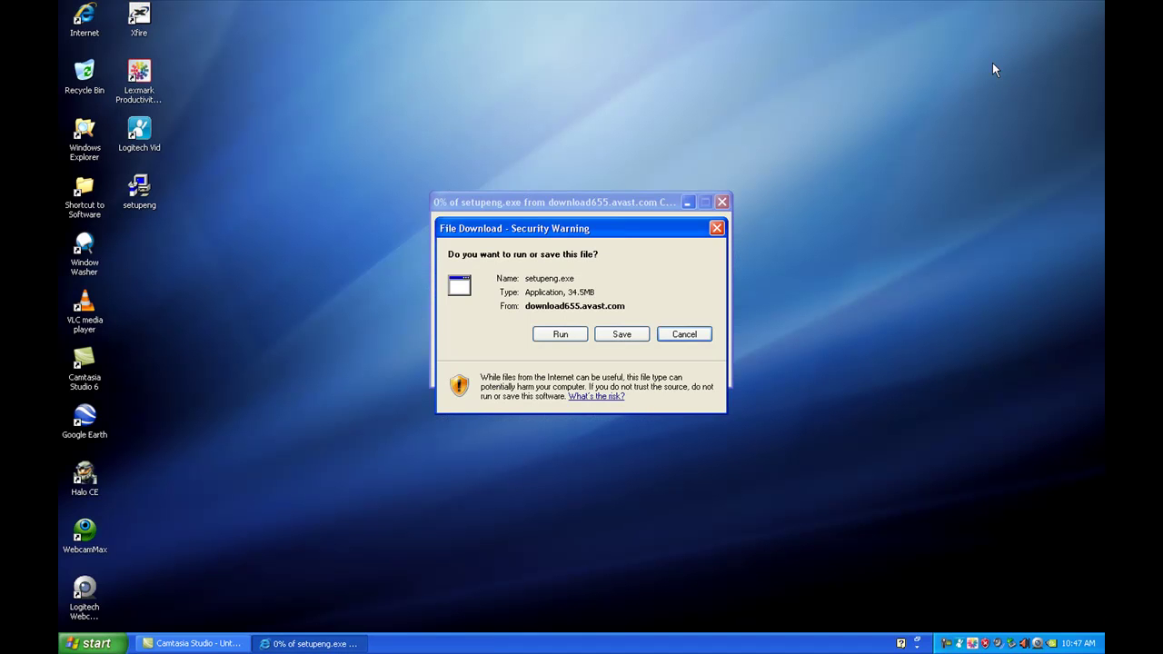
{"action": "left_click", "coordinate": [623, 335]}
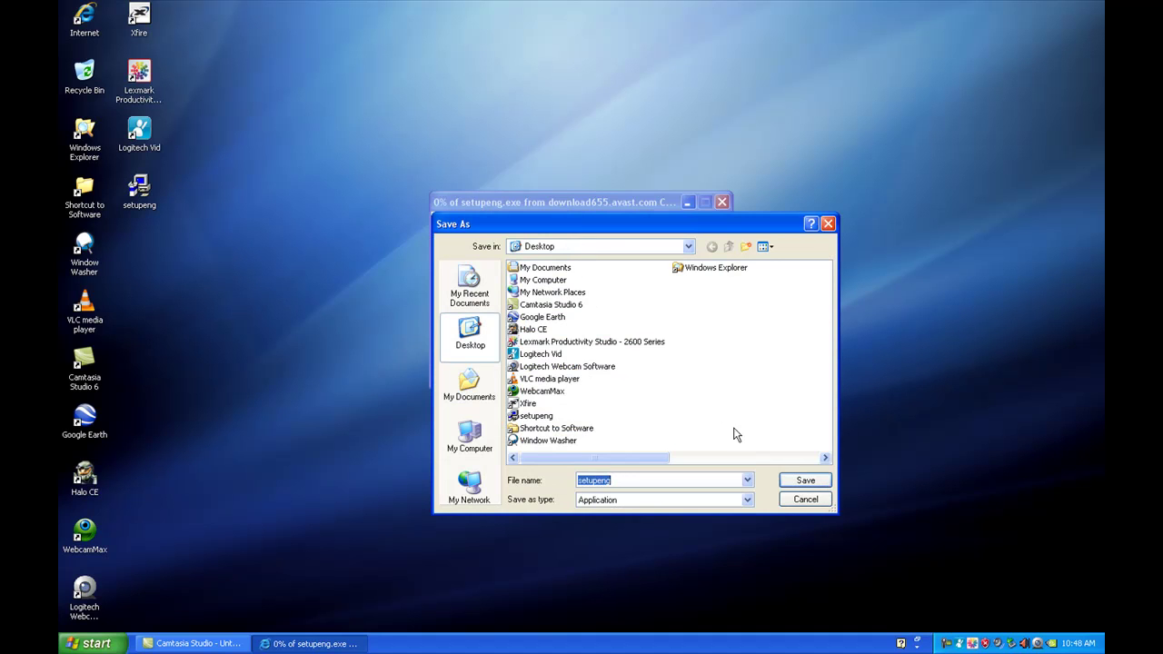
{"action": "left_click", "coordinate": [799, 480]}
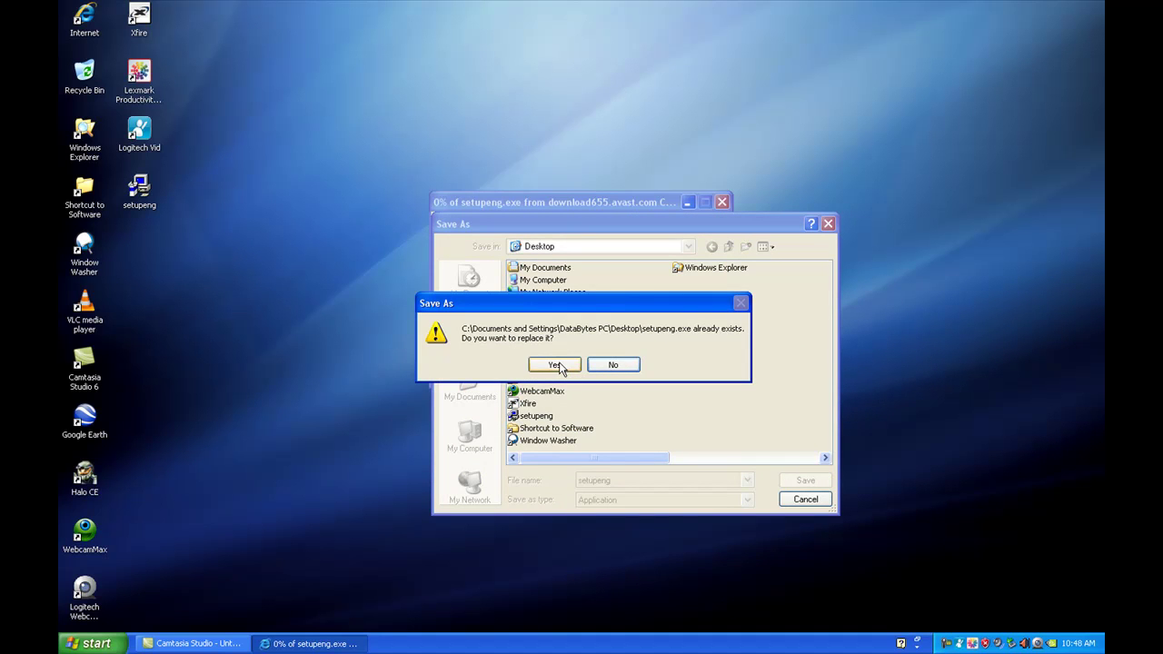
{"action": "left_click", "coordinate": [557, 364]}
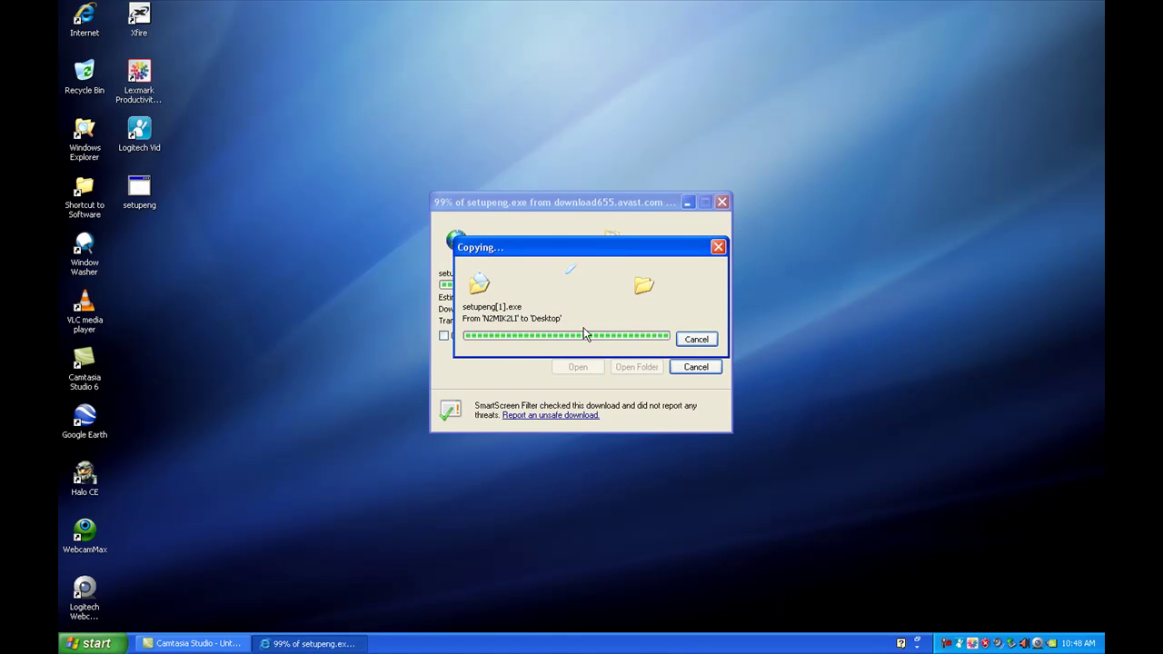
{"action": "left_click", "coordinate": [579, 366]}
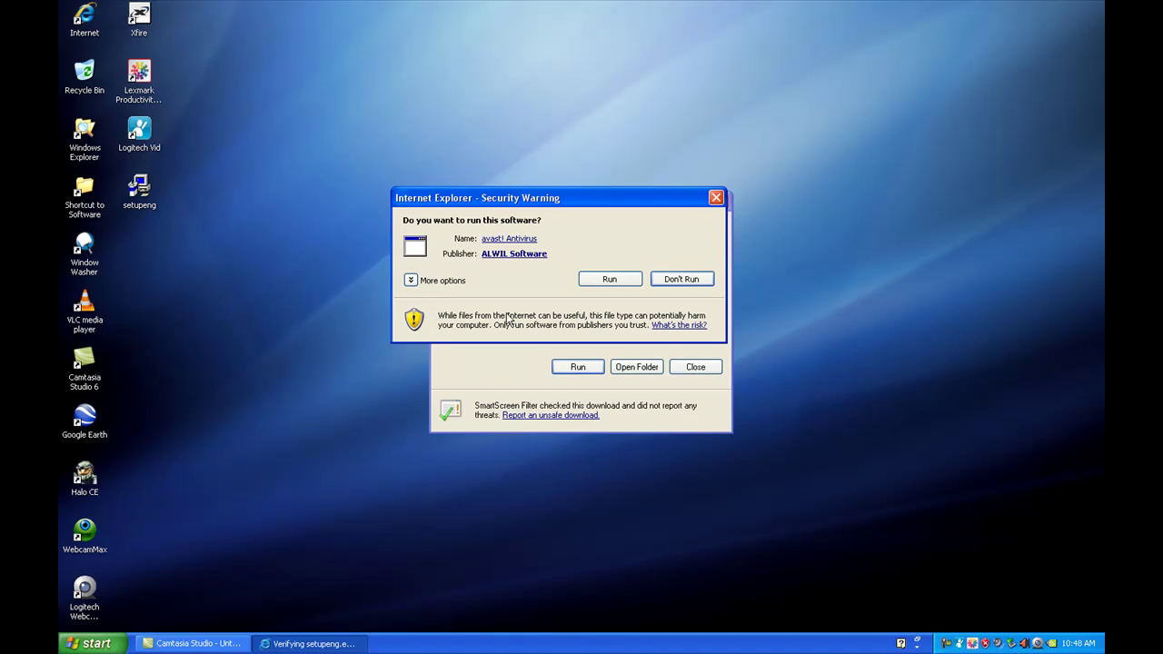
Run the avast! installer and advance past the Welcome and Read me pages.
{"action": "left_click", "coordinate": [601, 282]}
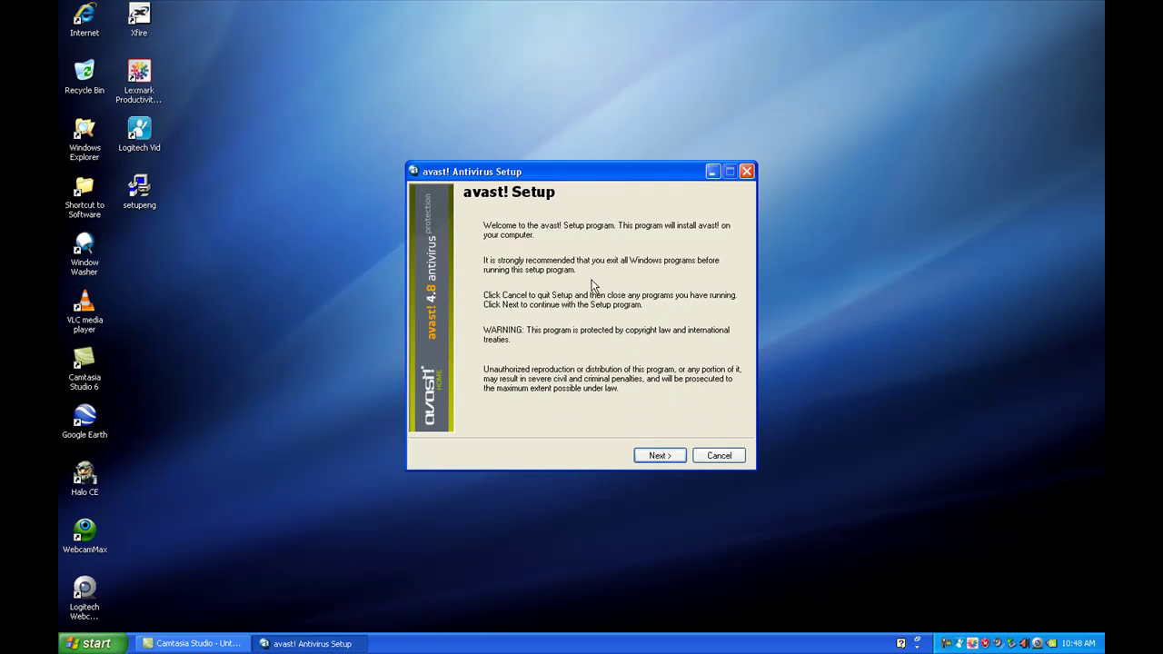
{"action": "left_click", "coordinate": [651, 454]}
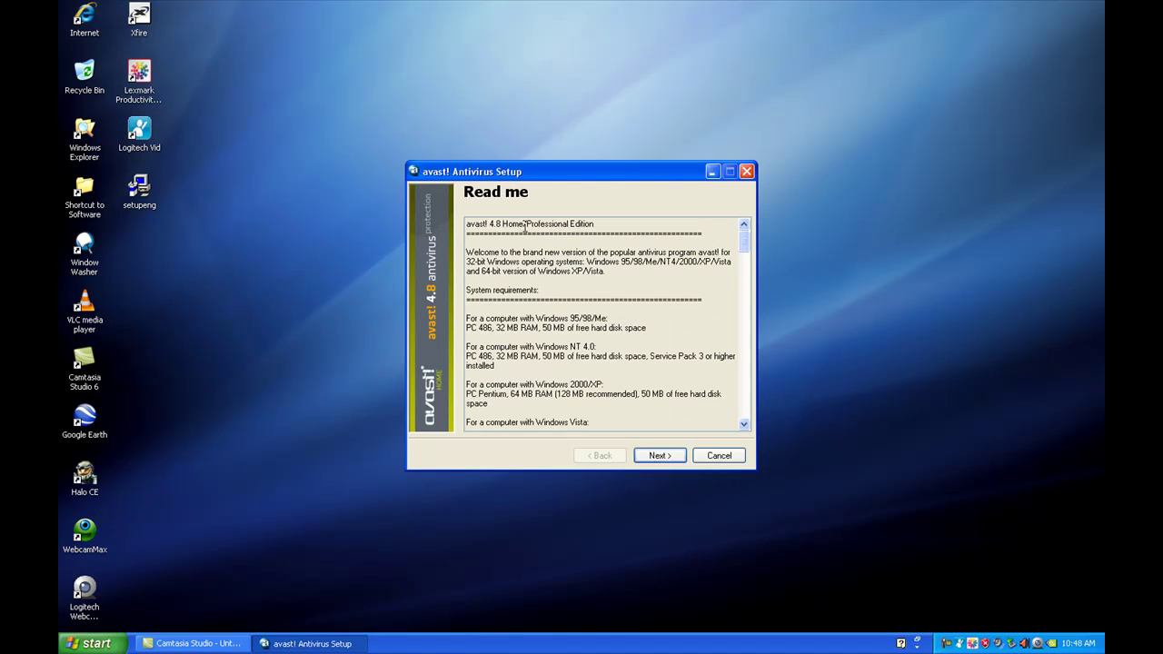
{"action": "left_click", "coordinate": [675, 461]}
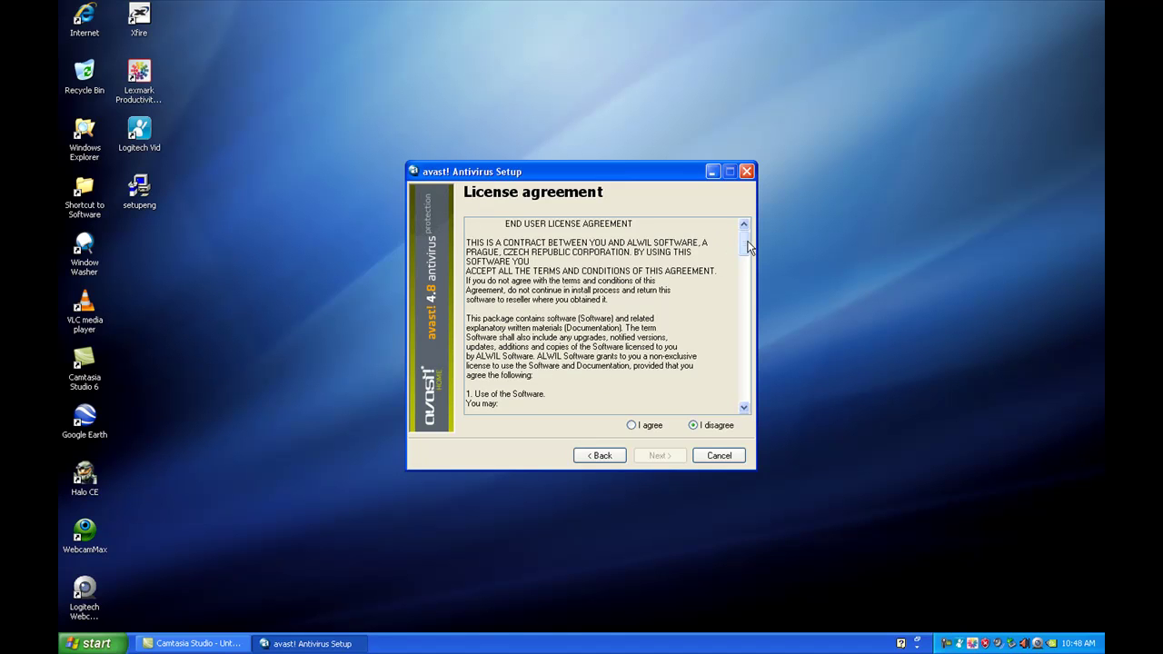
Accept the license agreement and select the C:\Program Files\Alwil Software\Avast4 destination path.
{"action": "left_click_drag", "start_coordinate": [743, 243], "coordinate": [622, 264]}
{"action": "left_click", "coordinate": [651, 425]}
{"action": "left_click", "coordinate": [660, 457]}
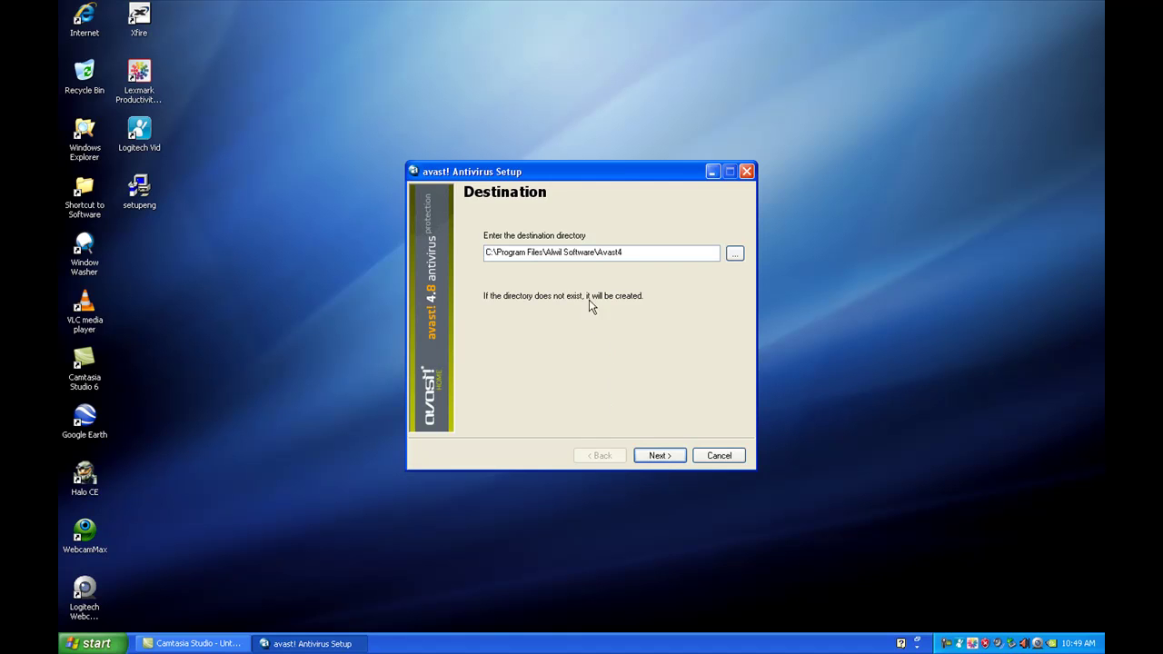
{"action": "double_click", "coordinate": [530, 253]}
{"action": "left_click_drag", "start_coordinate": [628, 247], "coordinate": [470, 251]}
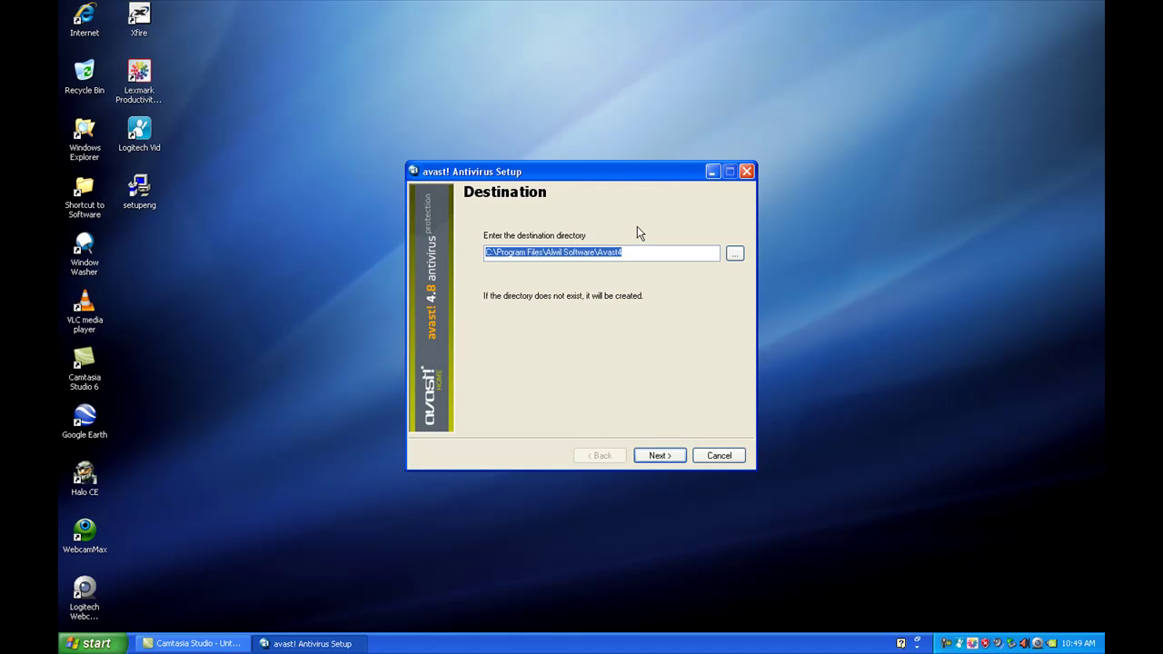
Install to the default folder with Typical components, declining the boot-time scan.
{"action": "left_click", "coordinate": [662, 457]}
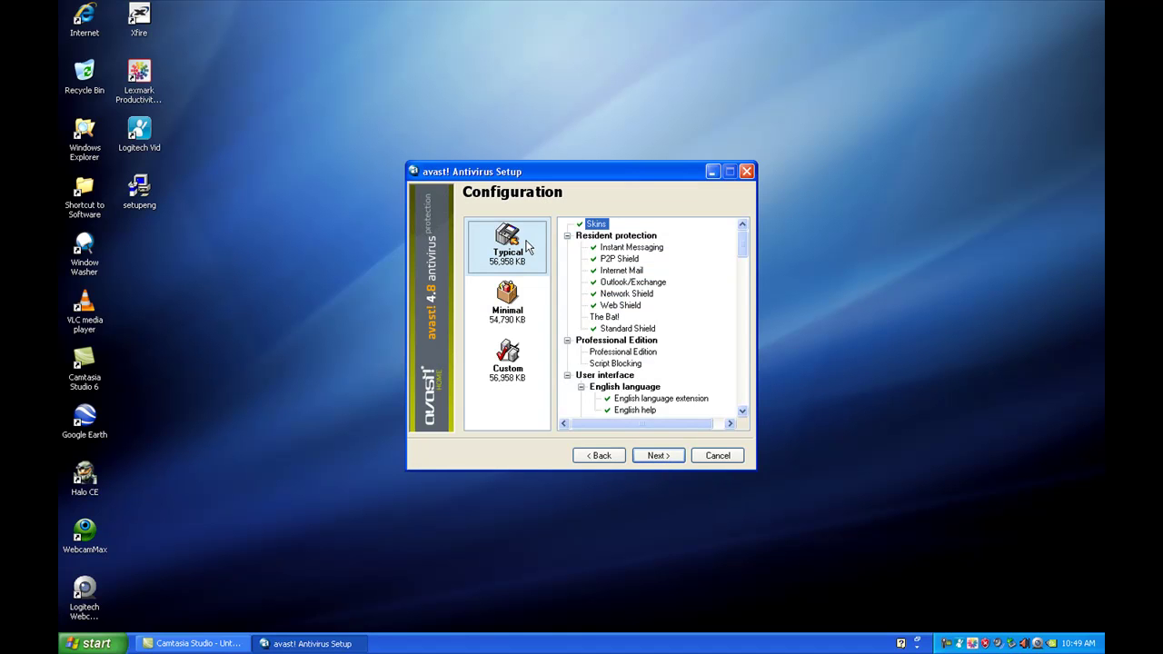
{"action": "left_click", "coordinate": [649, 456]}
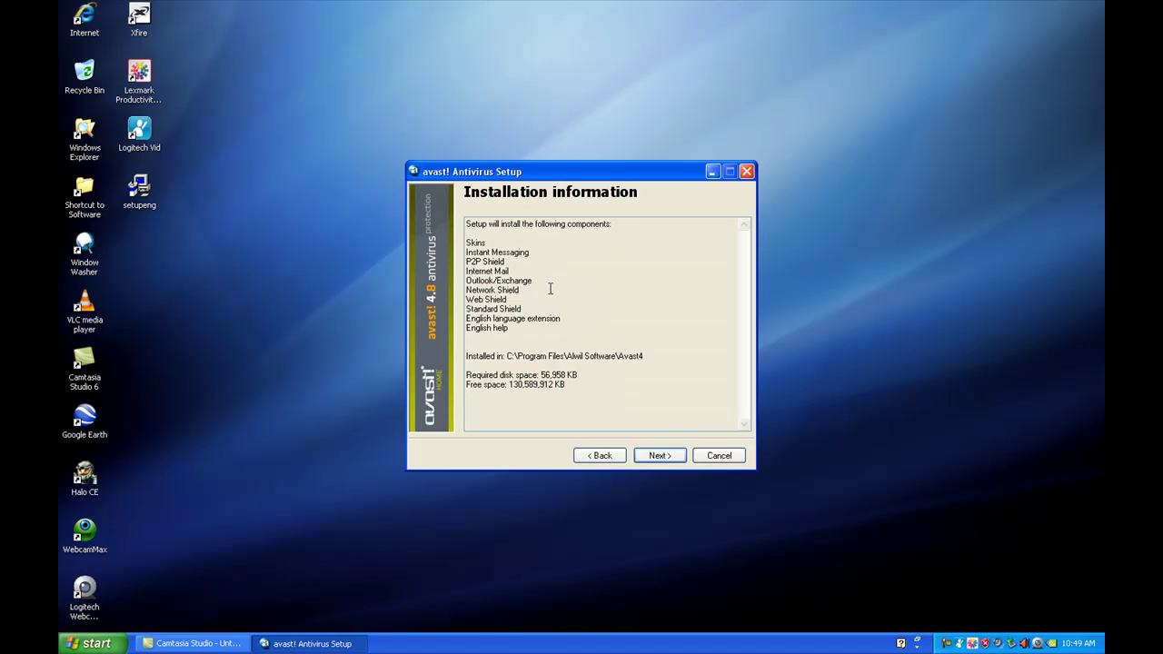
{"action": "left_click", "coordinate": [643, 458]}
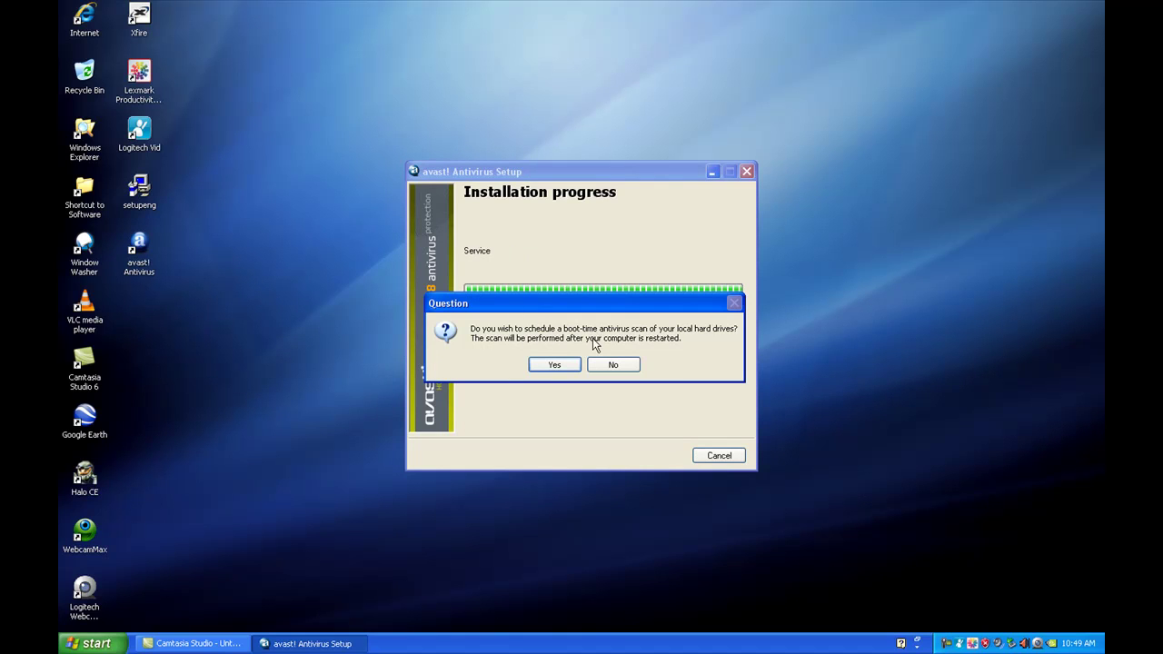
{"action": "left_click", "coordinate": [611, 365]}
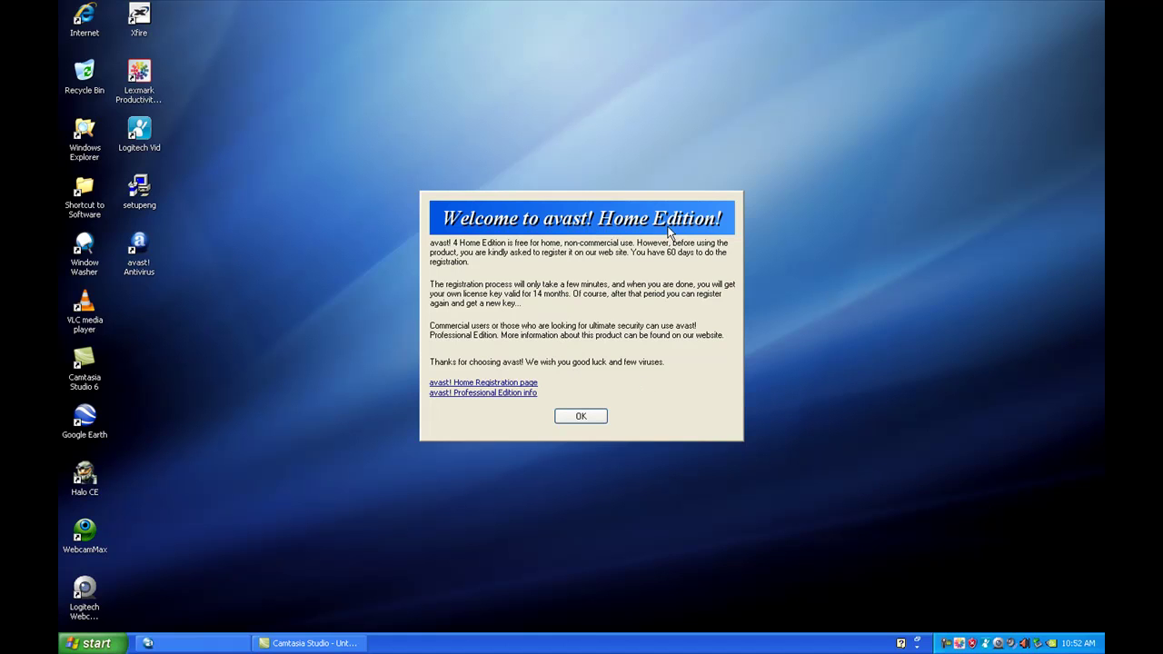
Close the avast! welcome dialog and the resident protection and VRDB Generator notifications.
{"action": "left_click", "coordinate": [581, 416]}
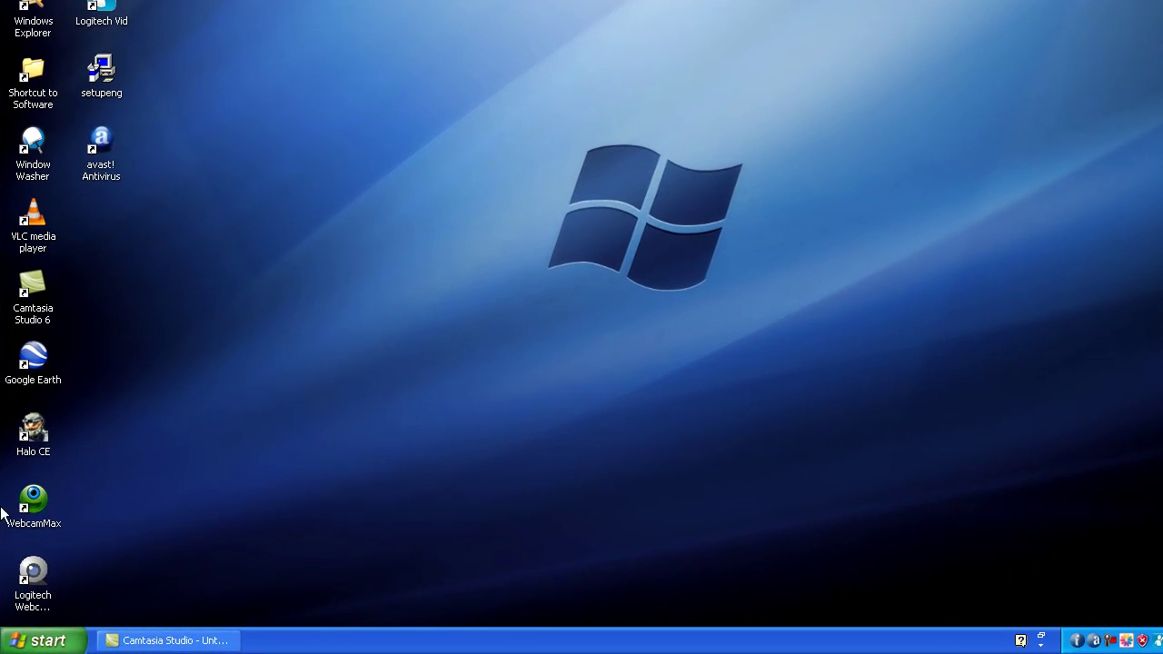
{"action": "left_click", "coordinate": [41, 641]}
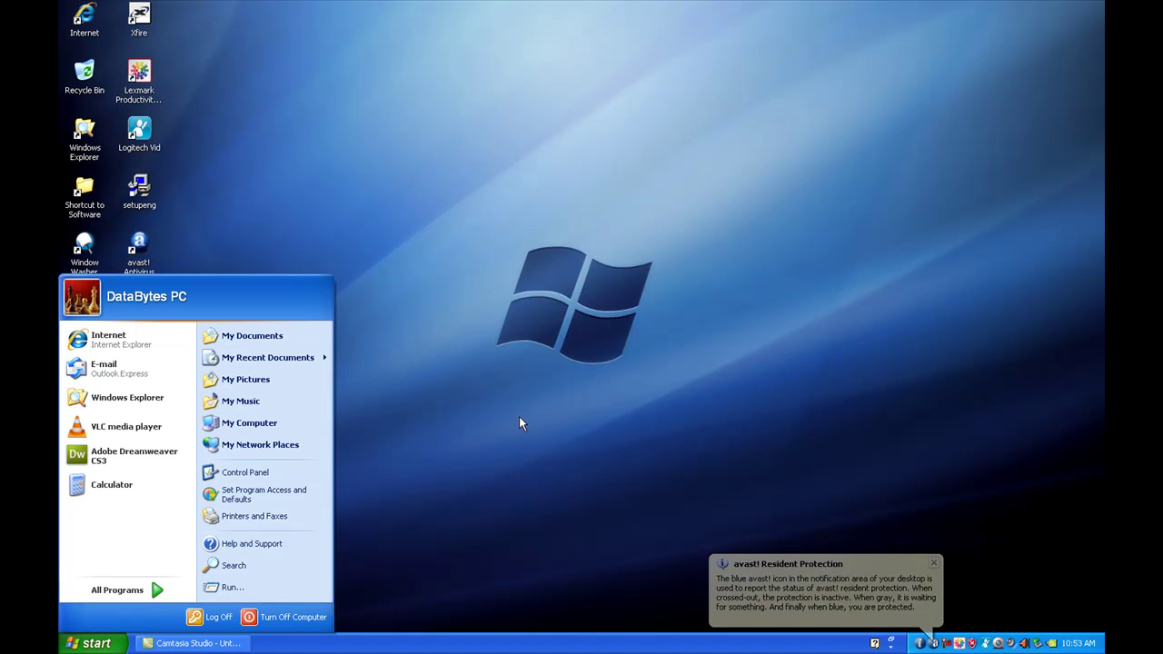
{"action": "left_click", "coordinate": [818, 511]}
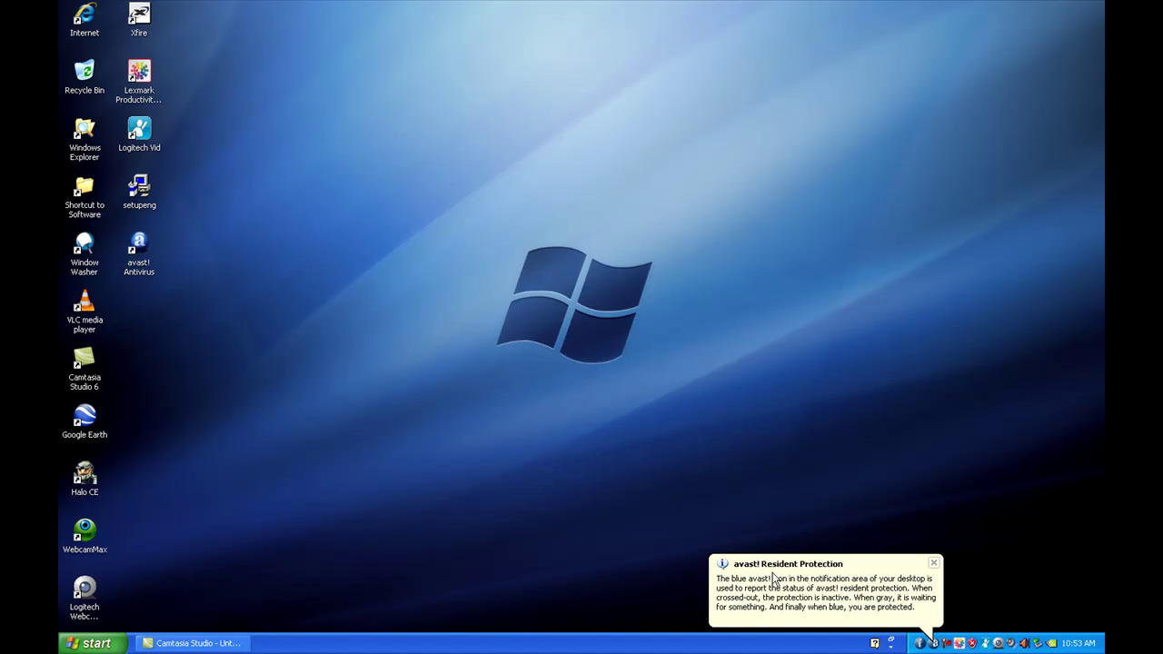
{"action": "left_click", "coordinate": [939, 565]}
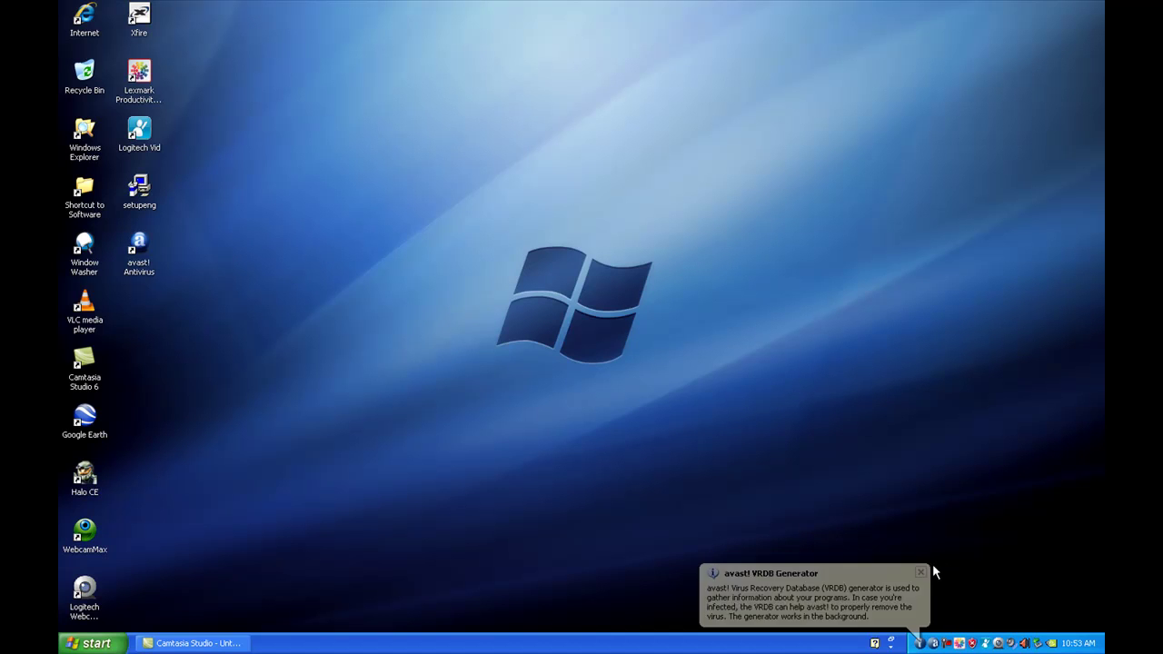
{"action": "left_click", "coordinate": [932, 569]}
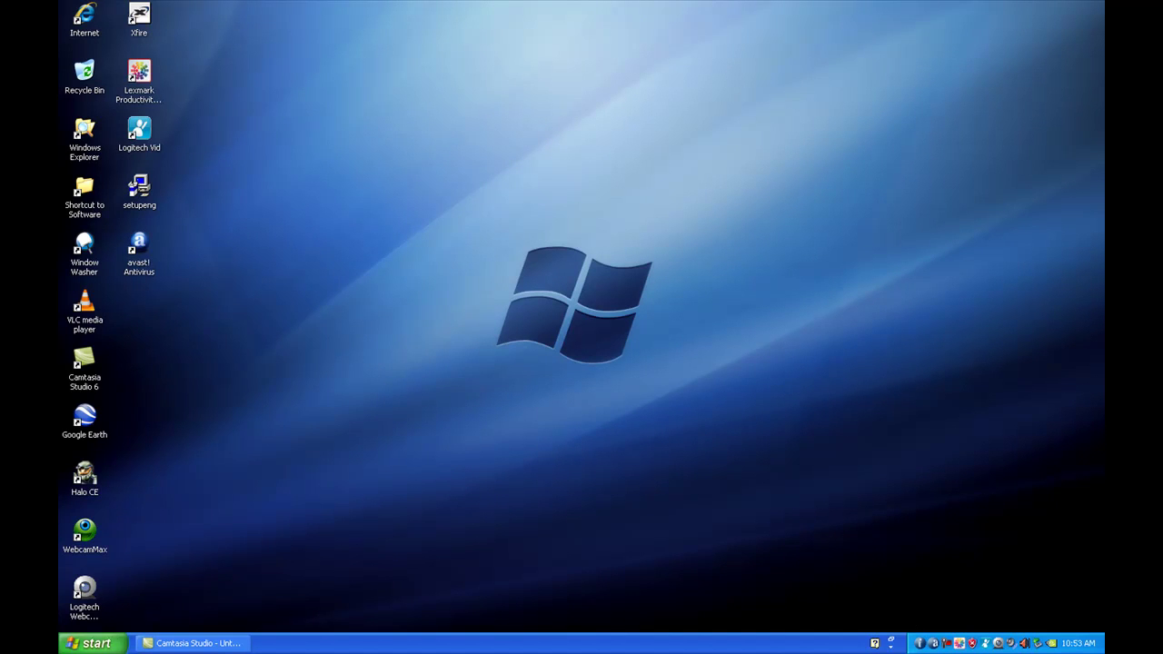
Open avastkey from My Recent Documents, copy the whole key line, and close Notepad.
{"action": "left_click", "coordinate": [91, 644]}
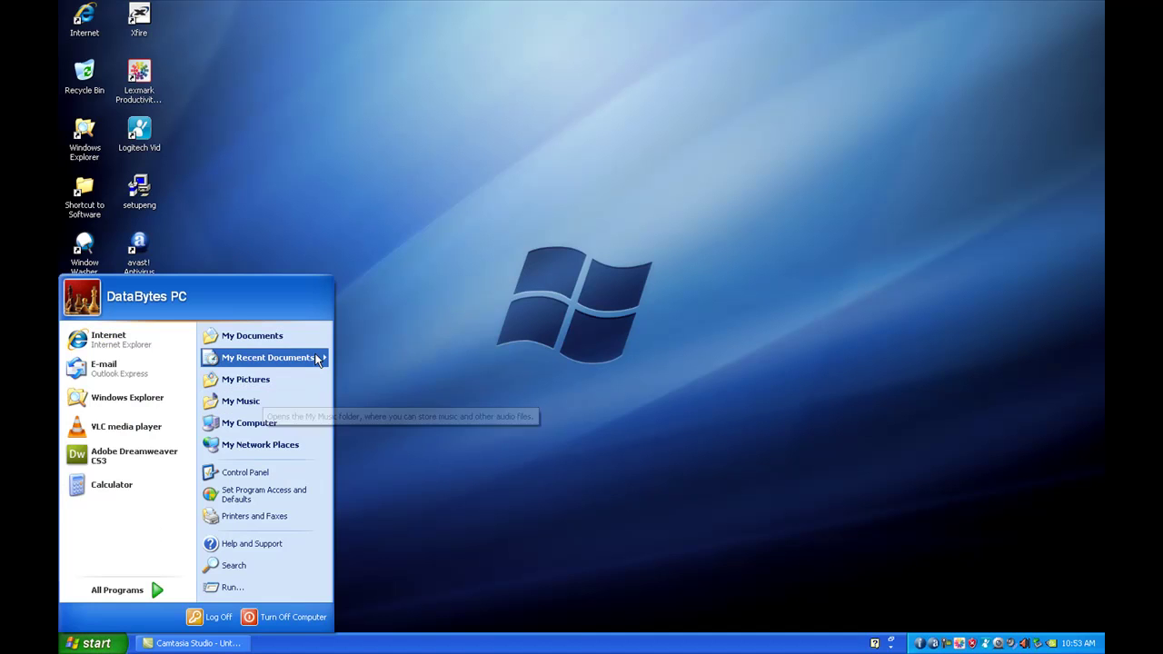
{"action": "mouse_move", "coordinate": [318, 357]}
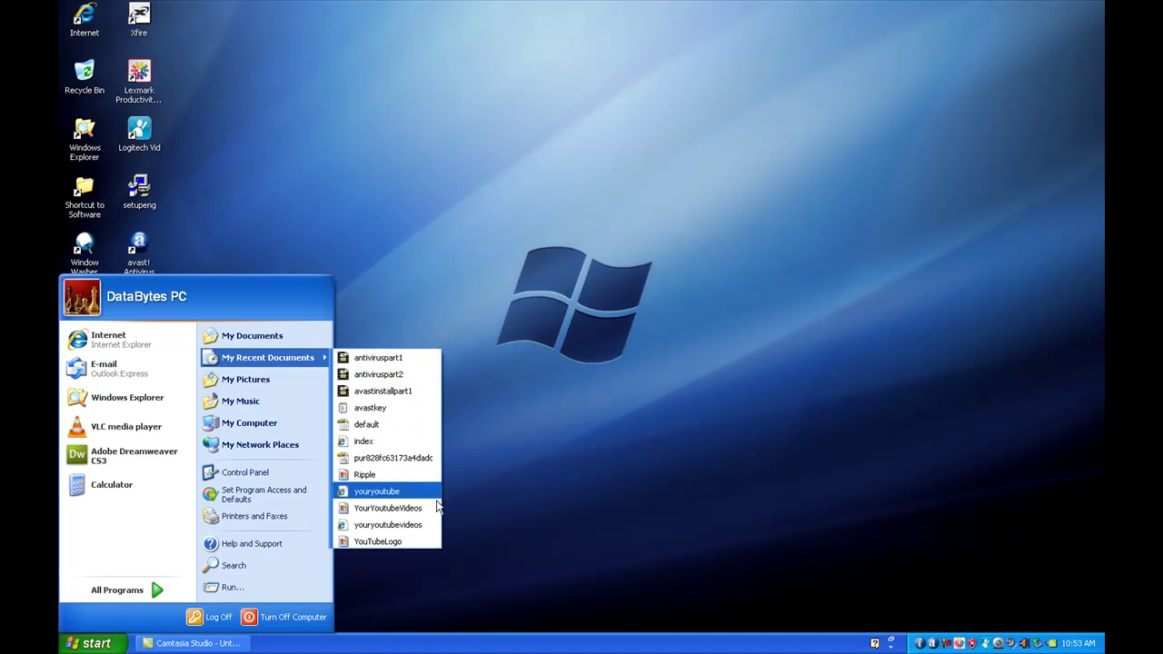
{"action": "left_click", "coordinate": [426, 407]}
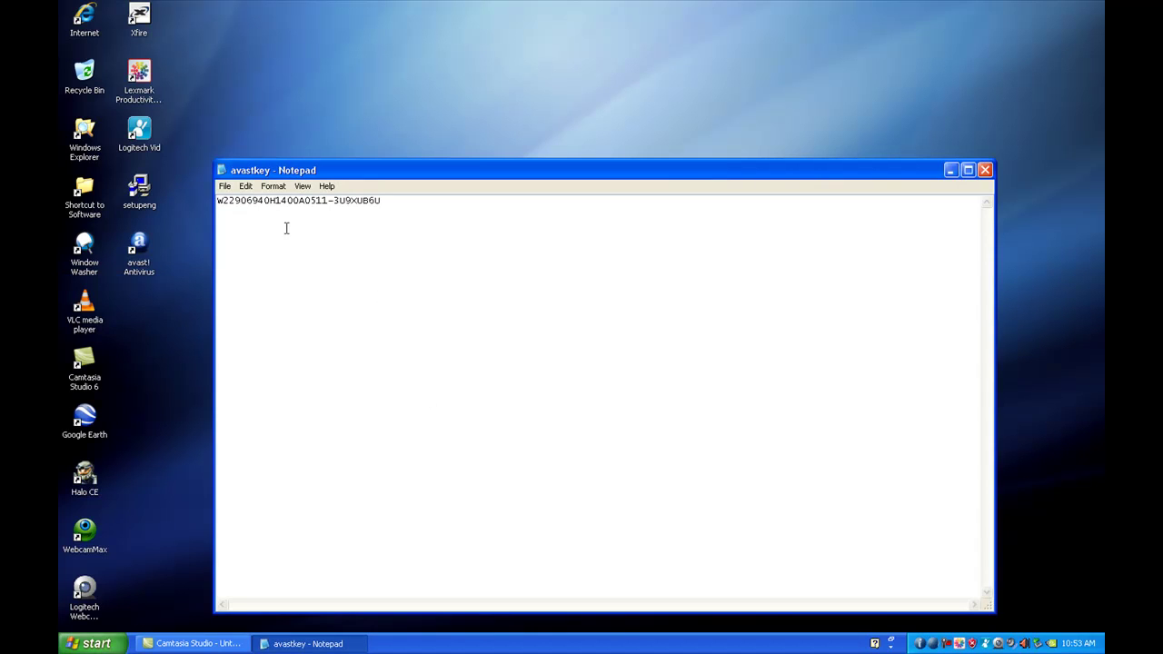
{"action": "key", "text": "ctrl+a"}
{"action": "right_click", "coordinate": [271, 203]}
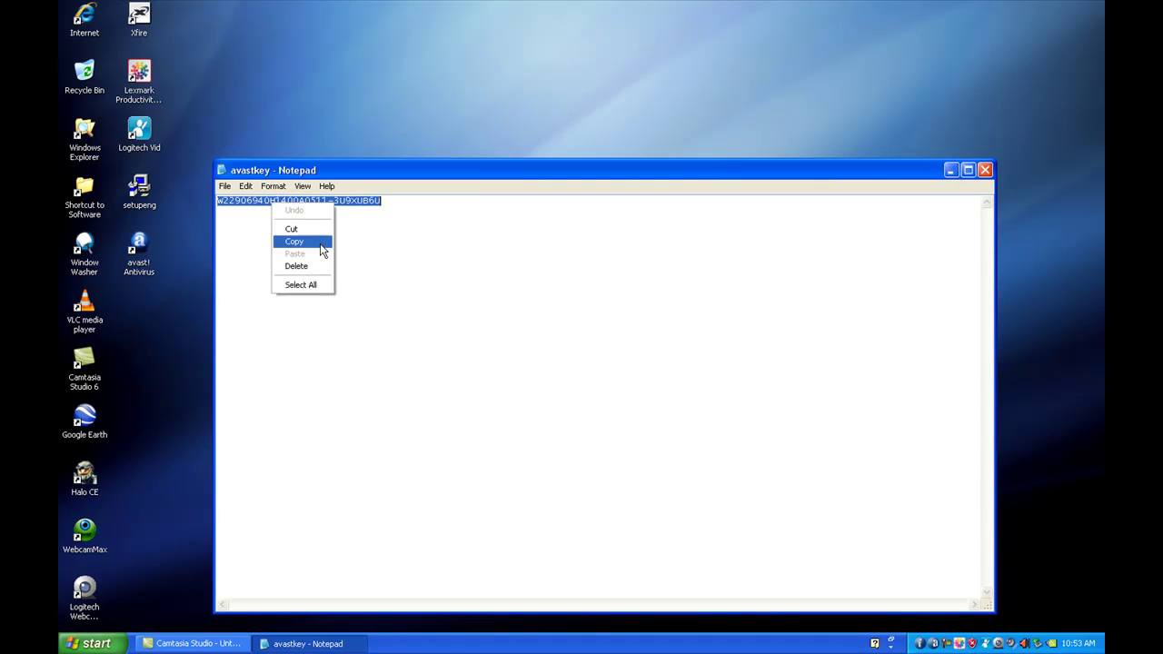
{"action": "left_click", "coordinate": [296, 241]}
{"action": "left_click", "coordinate": [984, 170]}
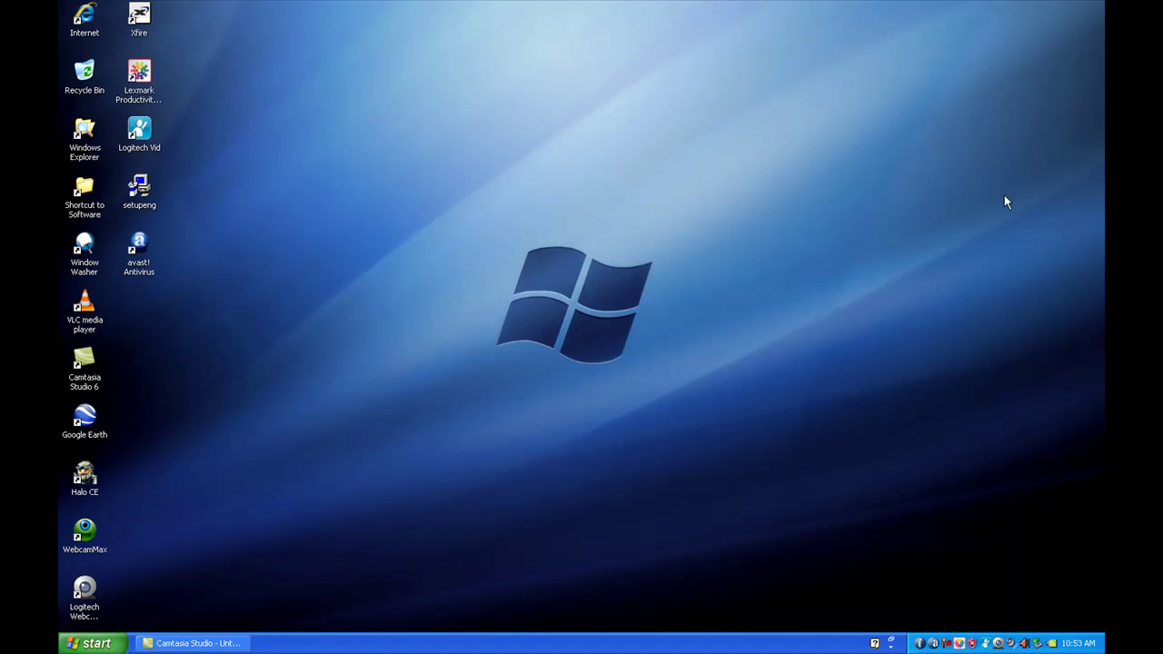
Paste the copied key into the License key prompt from About avast! and confirm registration.
{"action": "right_click", "coordinate": [935, 646]}
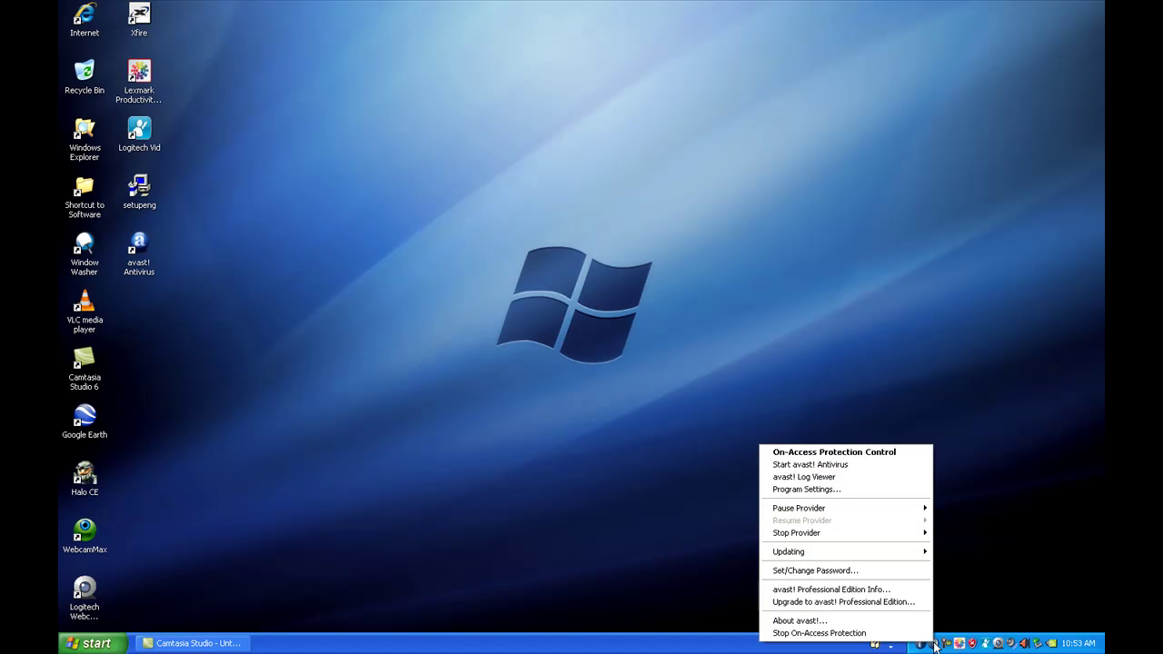
{"action": "left_click", "coordinate": [863, 624]}
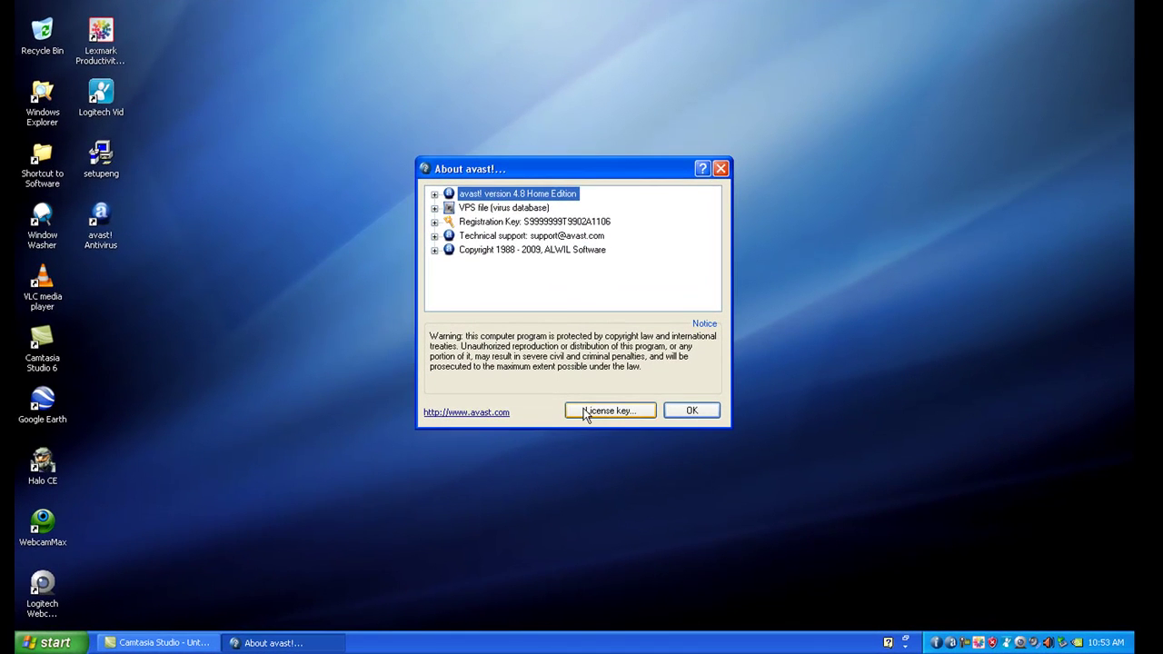
{"action": "left_click", "coordinate": [607, 411]}
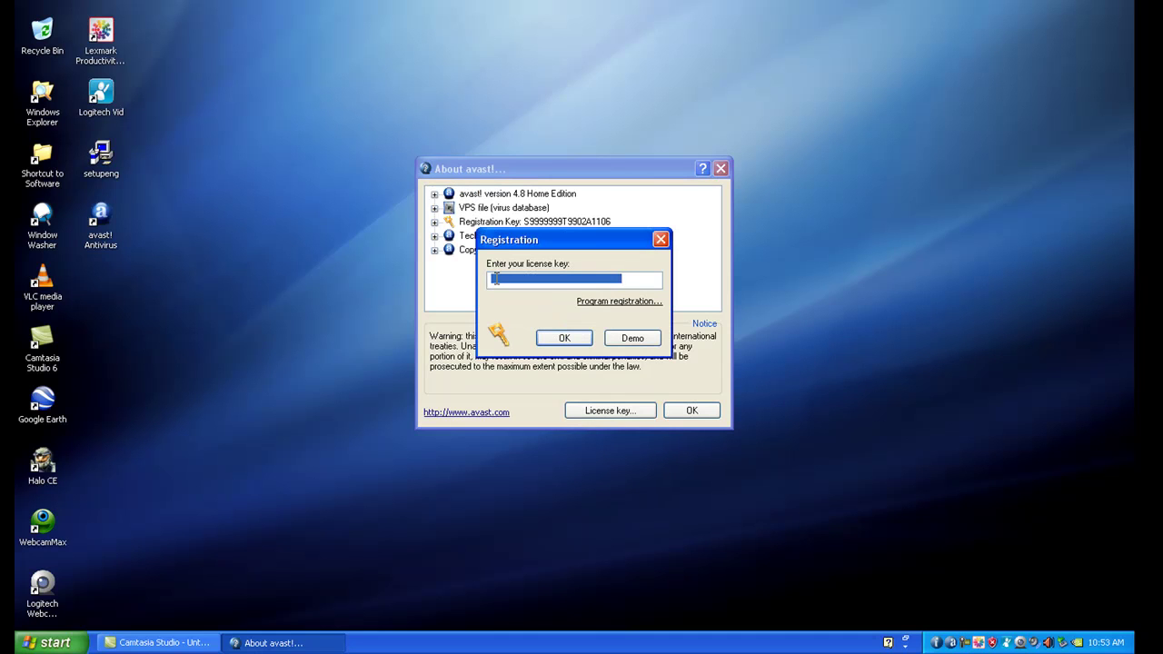
{"action": "right_click", "coordinate": [495, 280]}
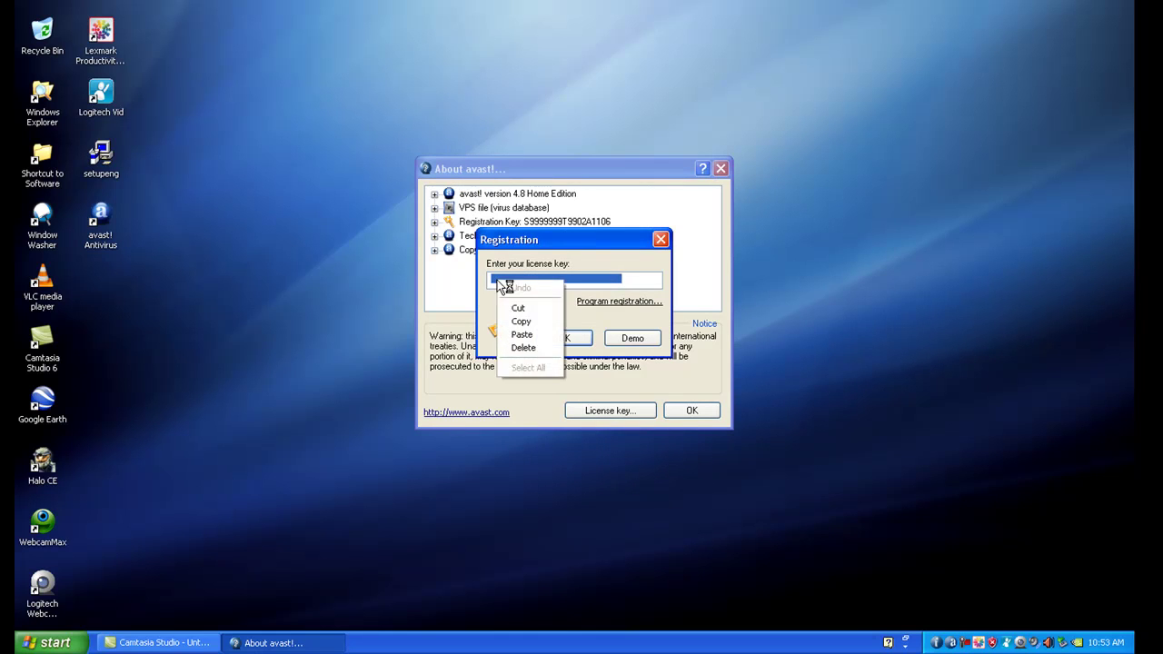
{"action": "left_click", "coordinate": [507, 333]}
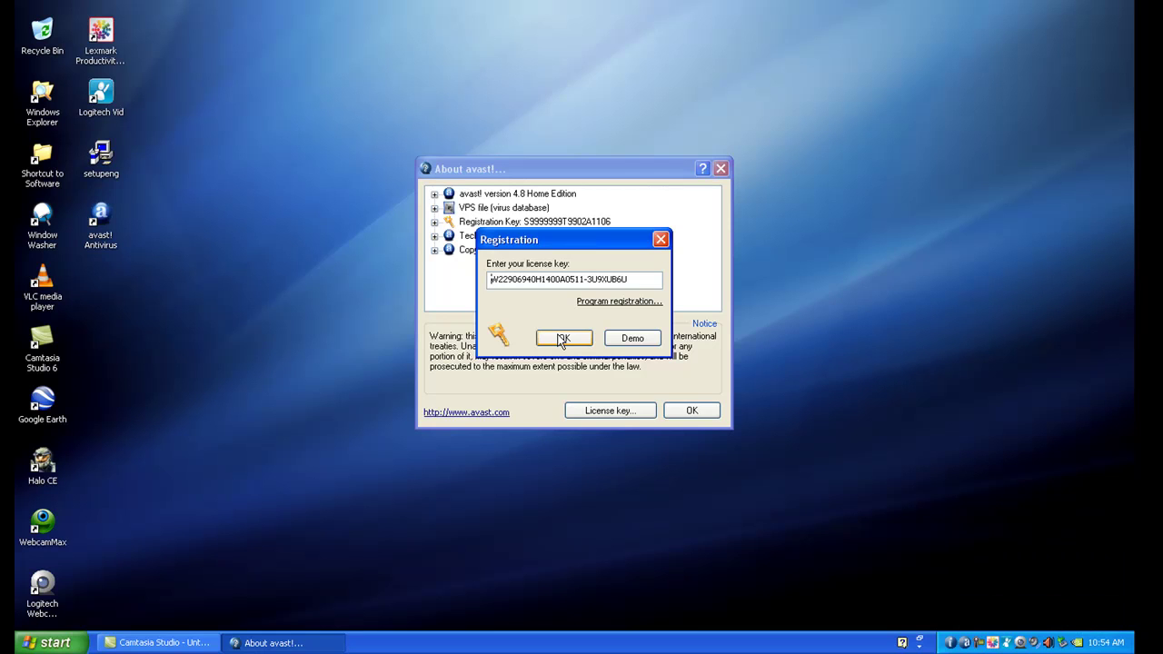
{"action": "left_click", "coordinate": [561, 340]}
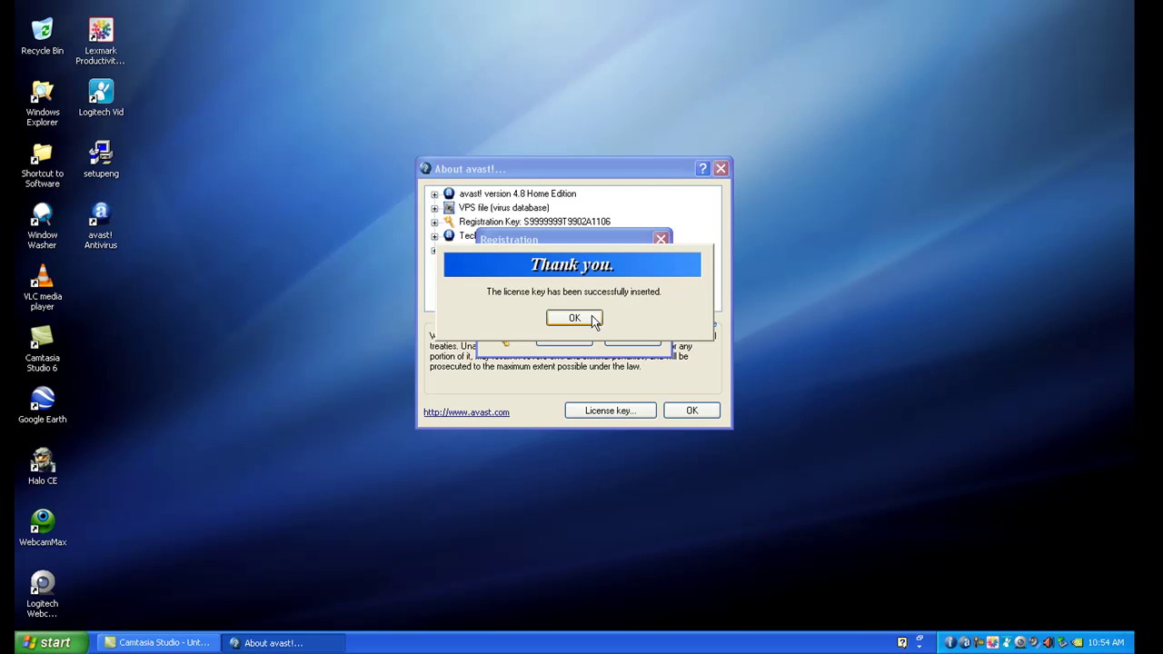
{"action": "left_click", "coordinate": [595, 320]}
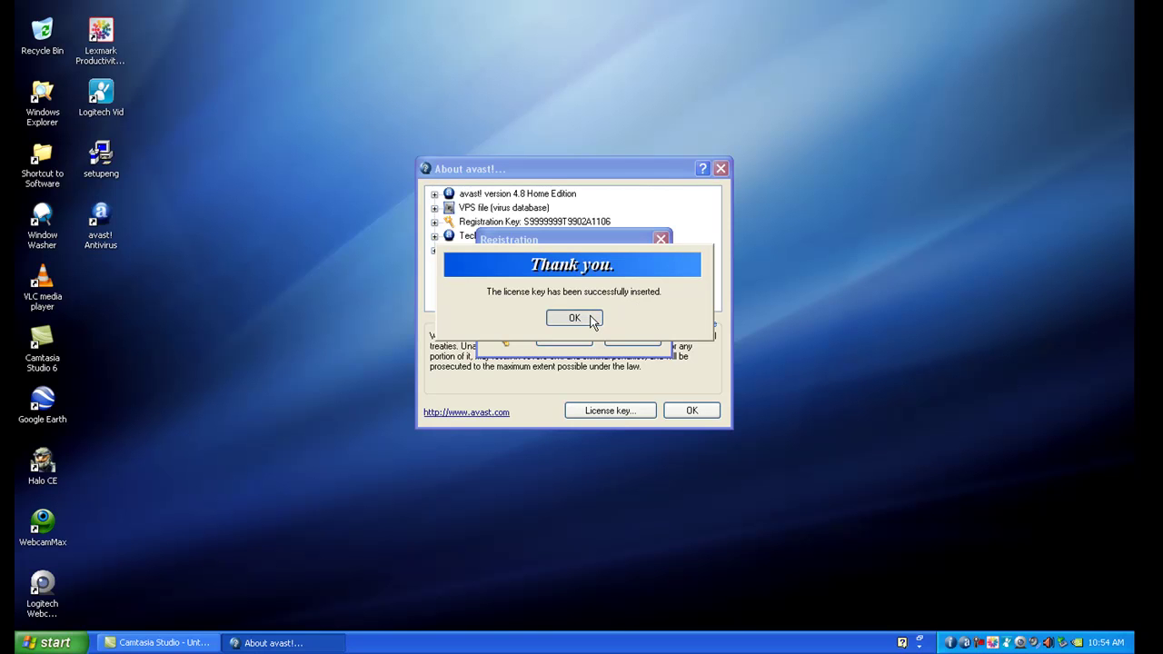
Dismiss the About avast! window with OK.
{"action": "left_click", "coordinate": [688, 412]}
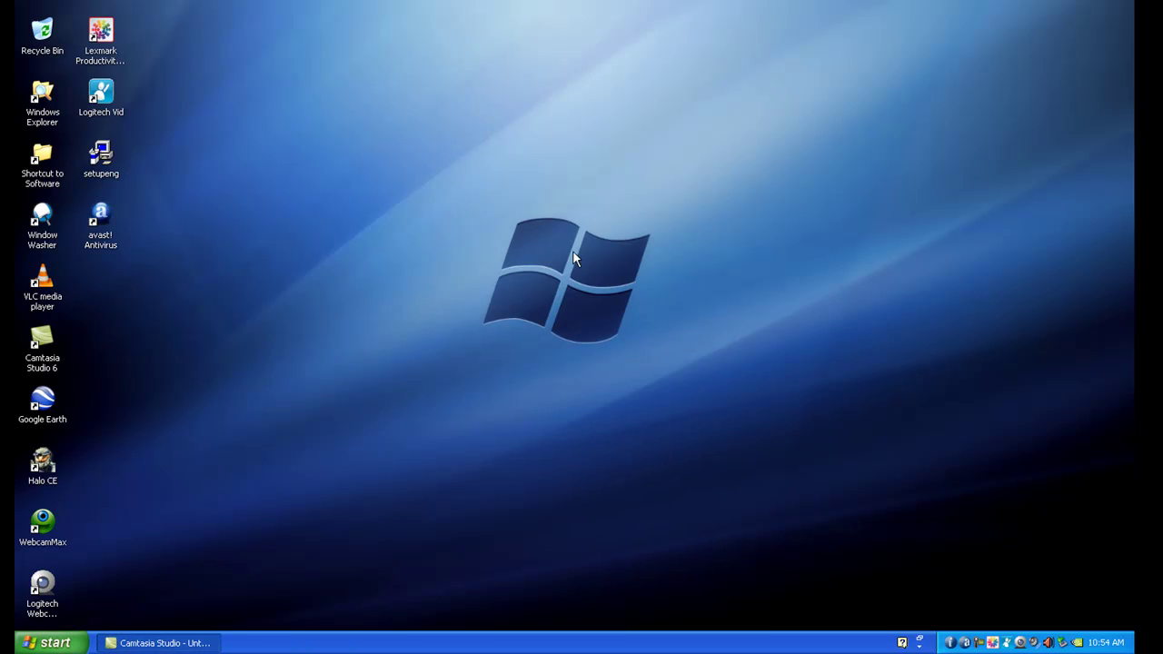